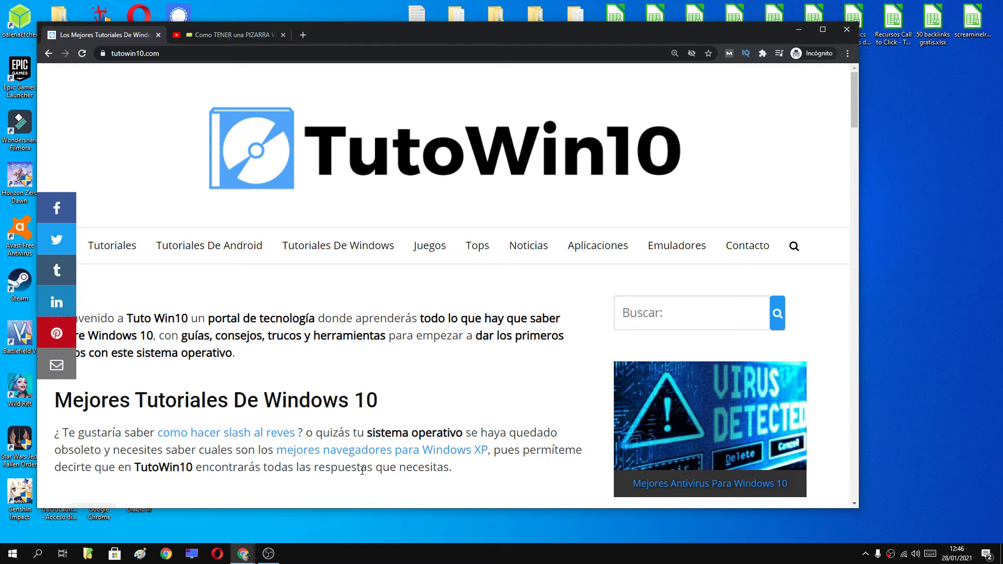
Step: Switch to the YouTube video about OpenBoard and show it in the browser's picture-in-picture mode
click(219, 35)
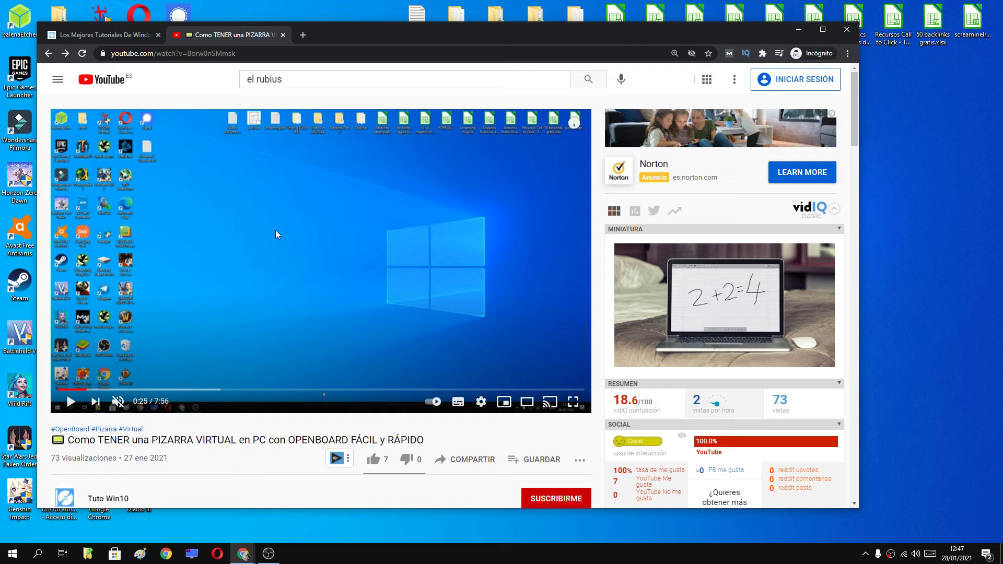
right_click(245, 218)
right_click(245, 218)
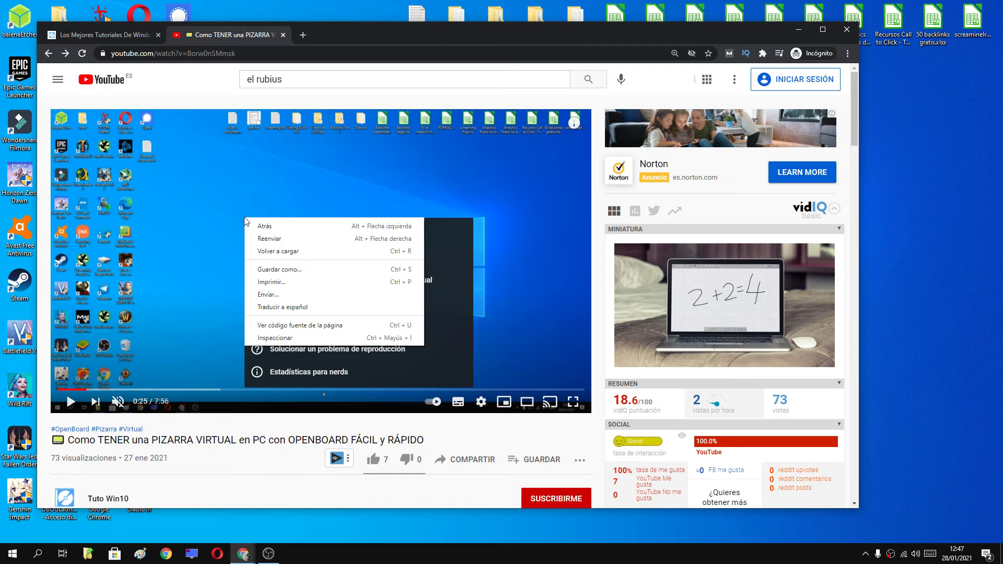
right_click(238, 187)
right_click(215, 186)
right_click(258, 157)
right_click(226, 173)
right_click(206, 187)
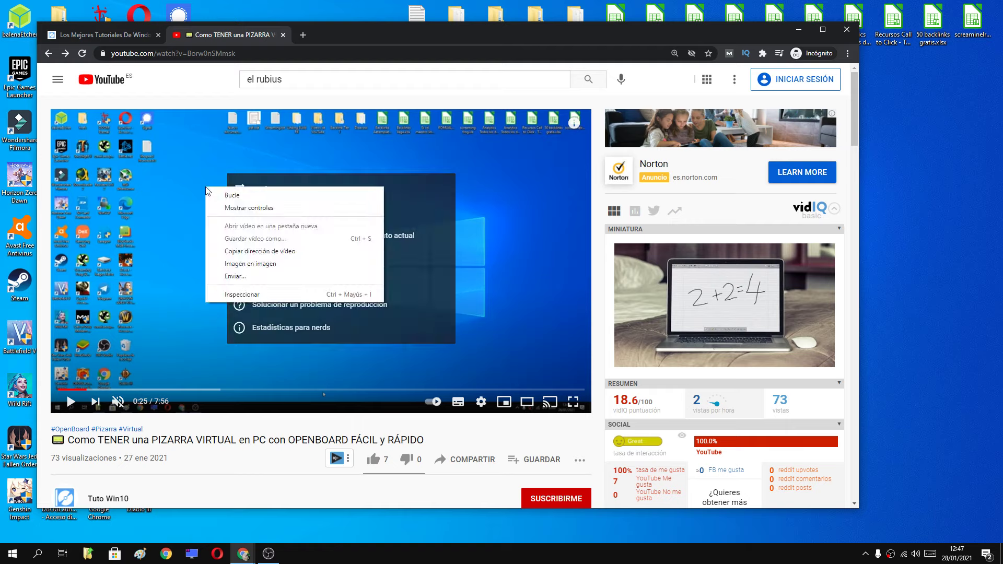
right_click(206, 187)
right_click(209, 167)
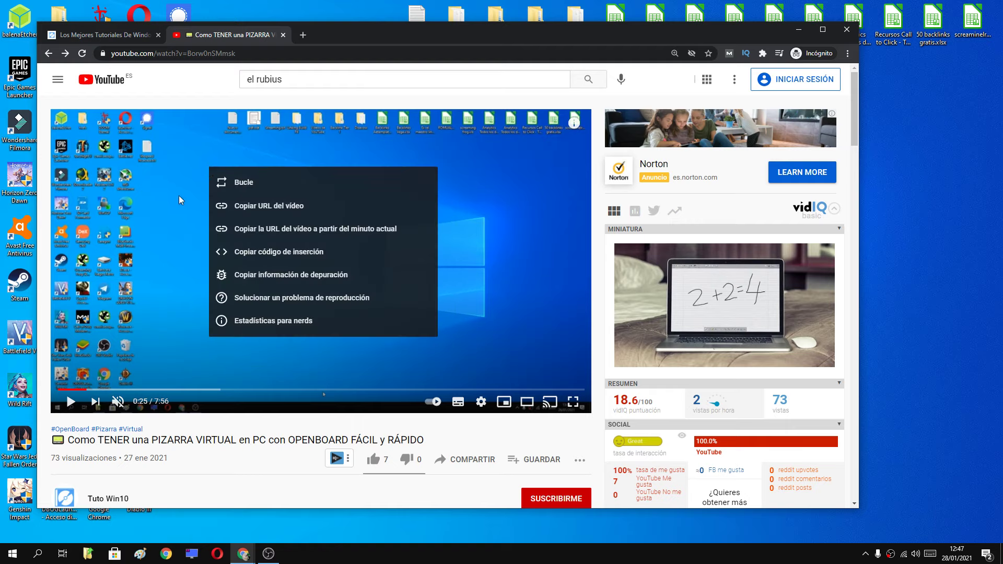
right_click(179, 197)
right_click(246, 161)
right_click(221, 180)
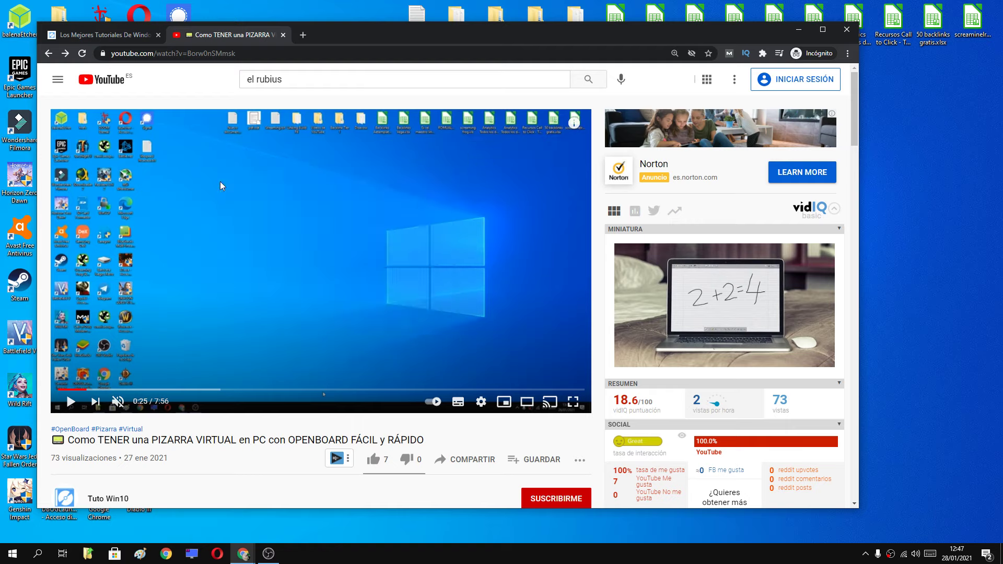
right_click(220, 180)
right_click(221, 164)
right_click(220, 165)
right_click(211, 168)
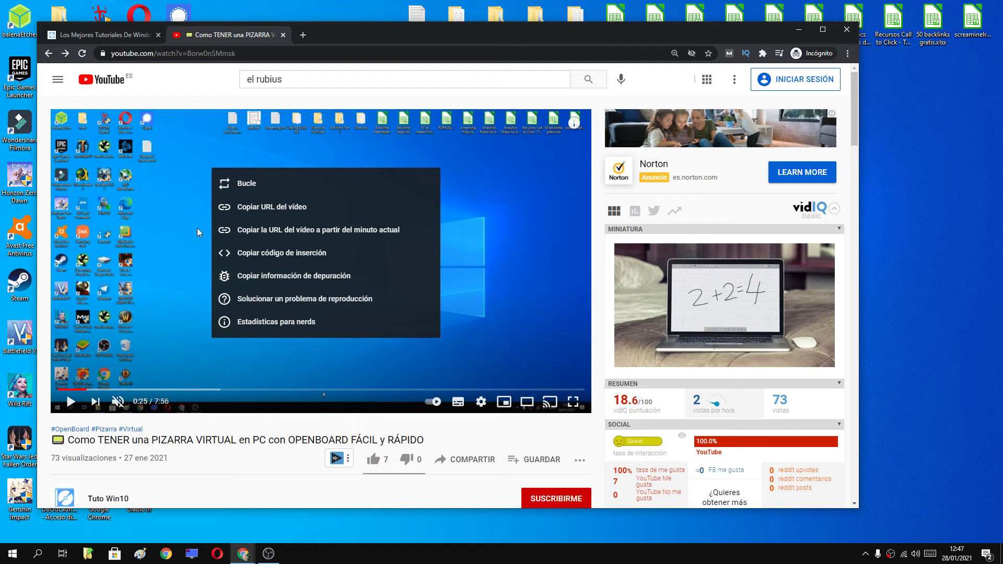
right_click(180, 180)
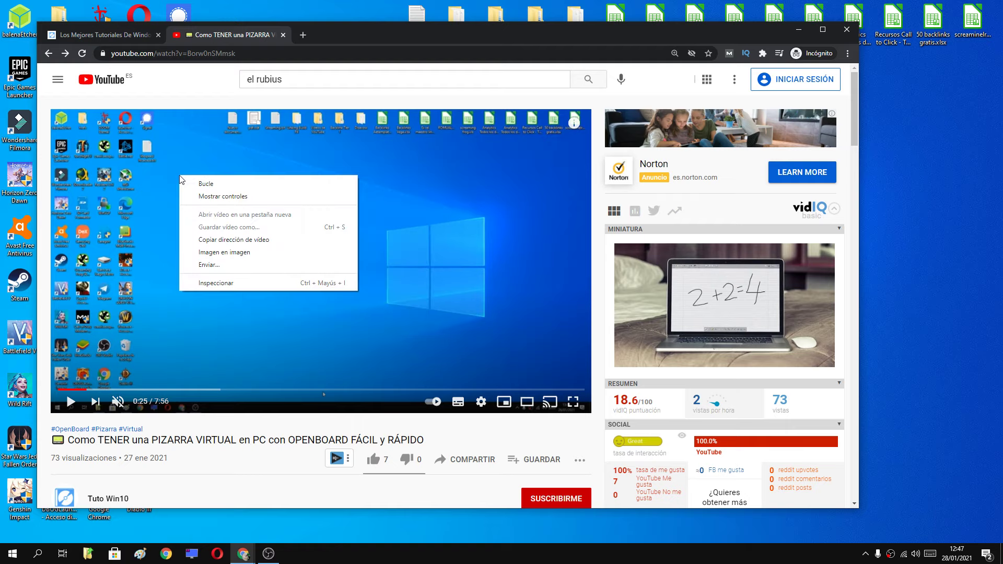
click(215, 253)
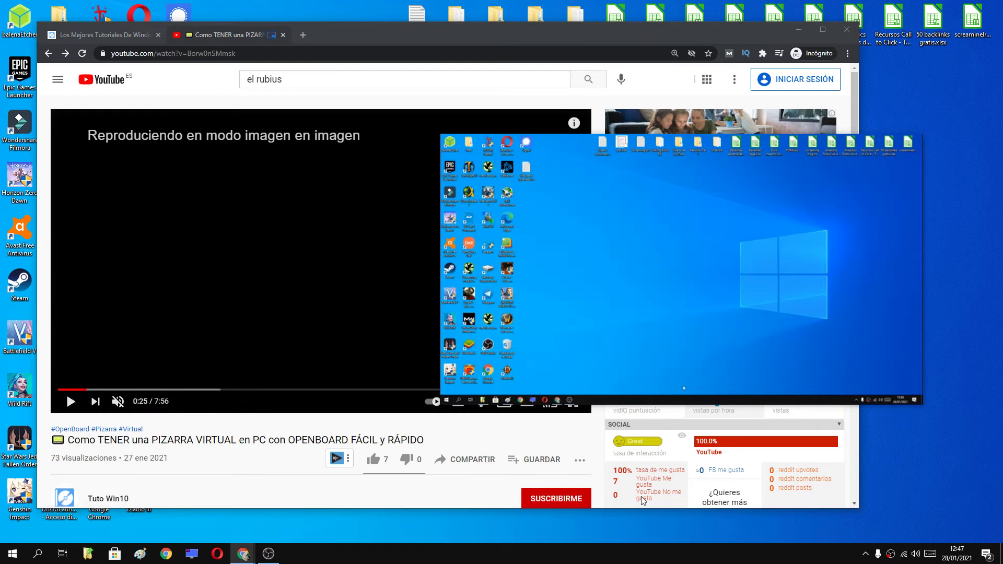
Step: Start playback in the floating video and shift the browser window slightly down on the desktop
mouse_move(640, 221)
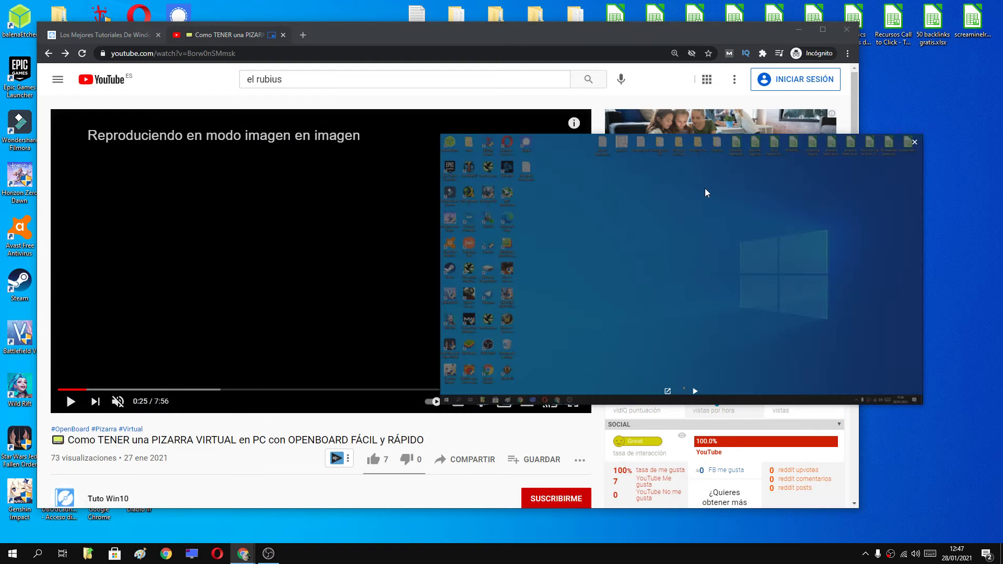
click(695, 390)
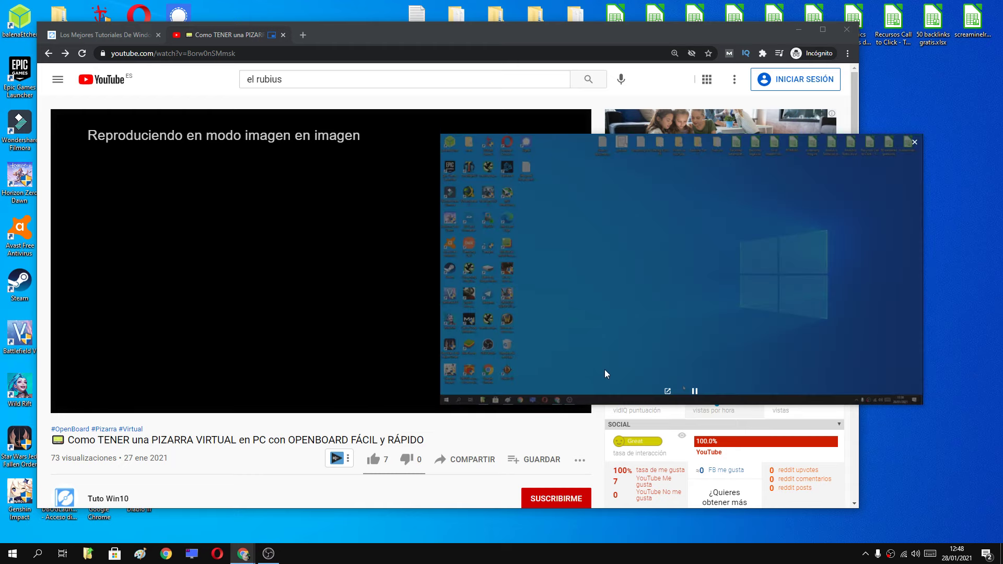
mouse_move(626, 211)
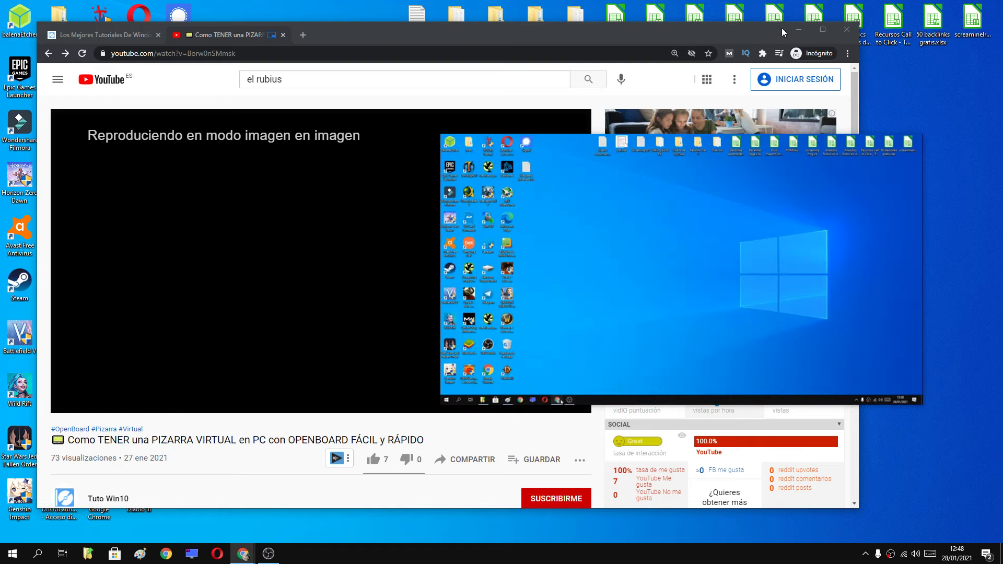
drag(715, 36, 725, 54)
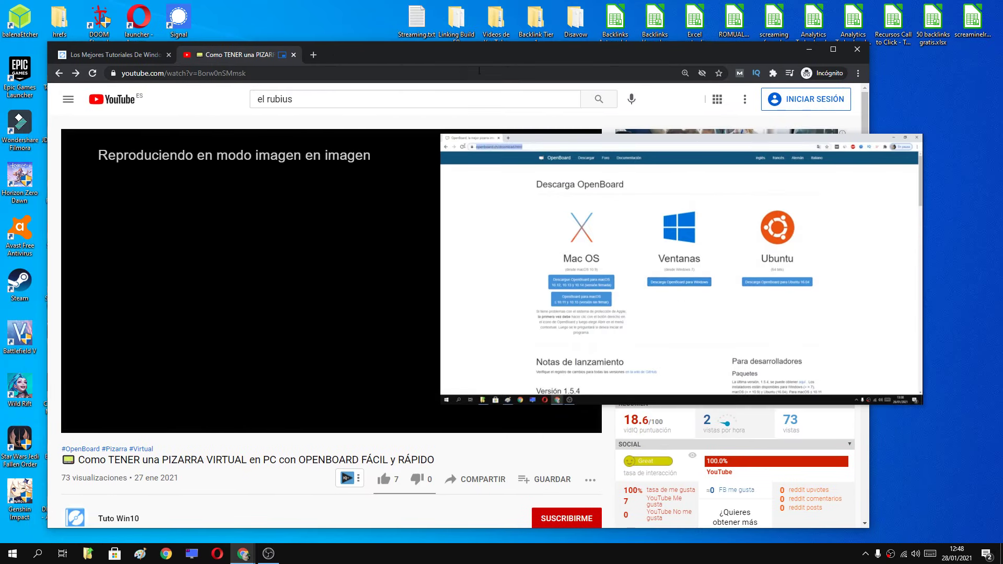
Step: Open the TutoWin10 article on checking driver versions, moving the floating video aside to close the full-page ad
click(115, 55)
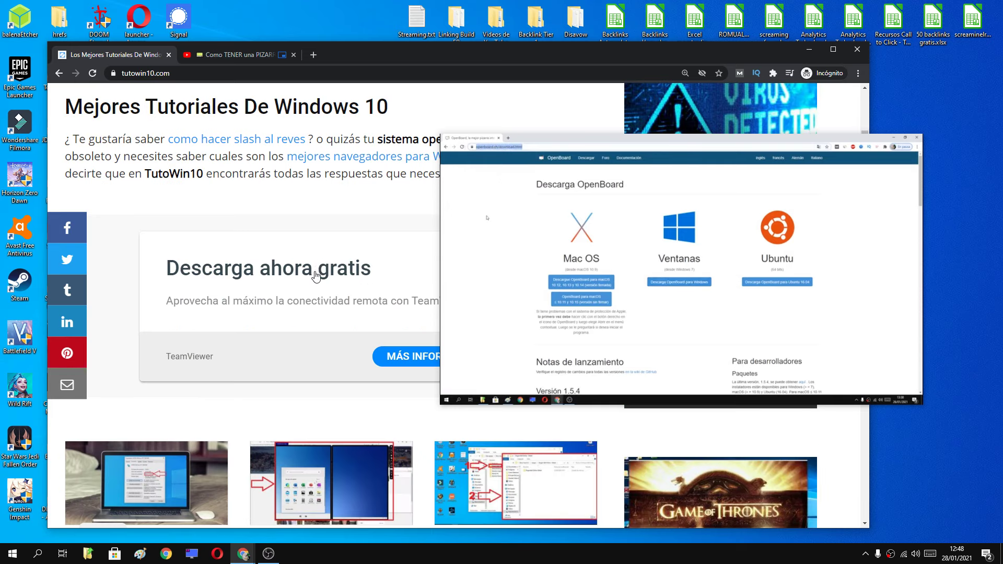
scroll(316, 270, down, 7)
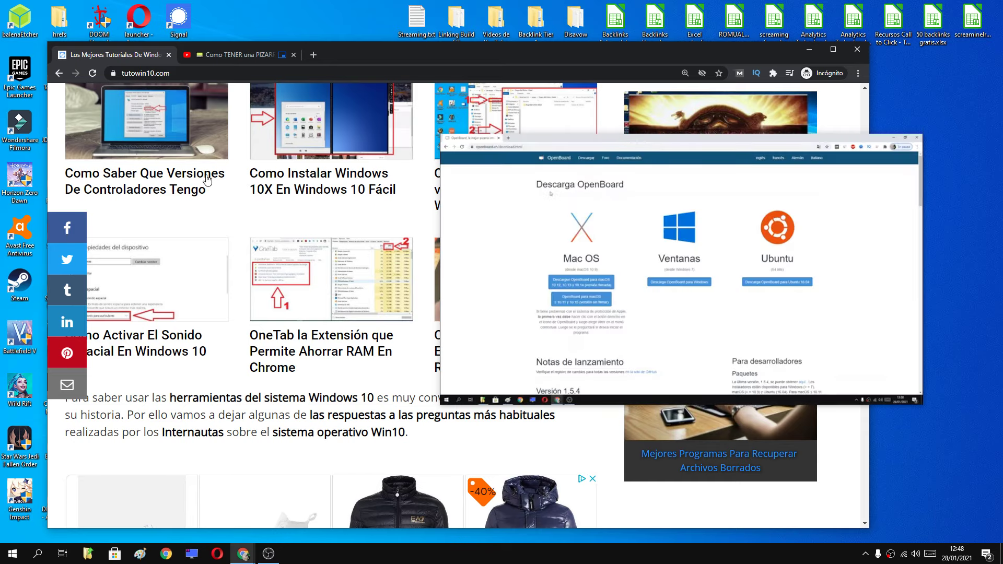
click(306, 240)
mouse_move(544, 173)
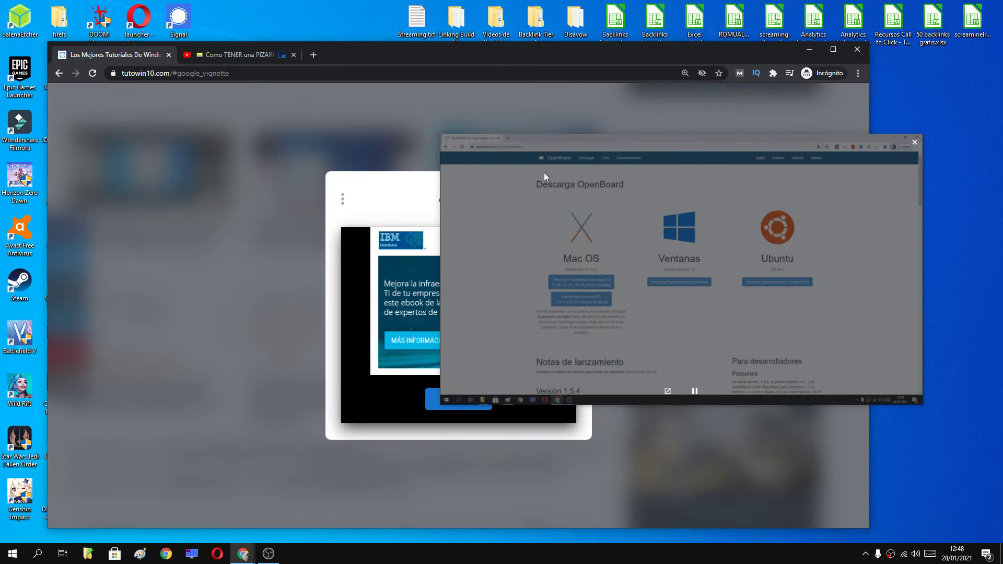
drag(572, 146, 623, 127)
click(572, 198)
scroll(365, 288, down, 5)
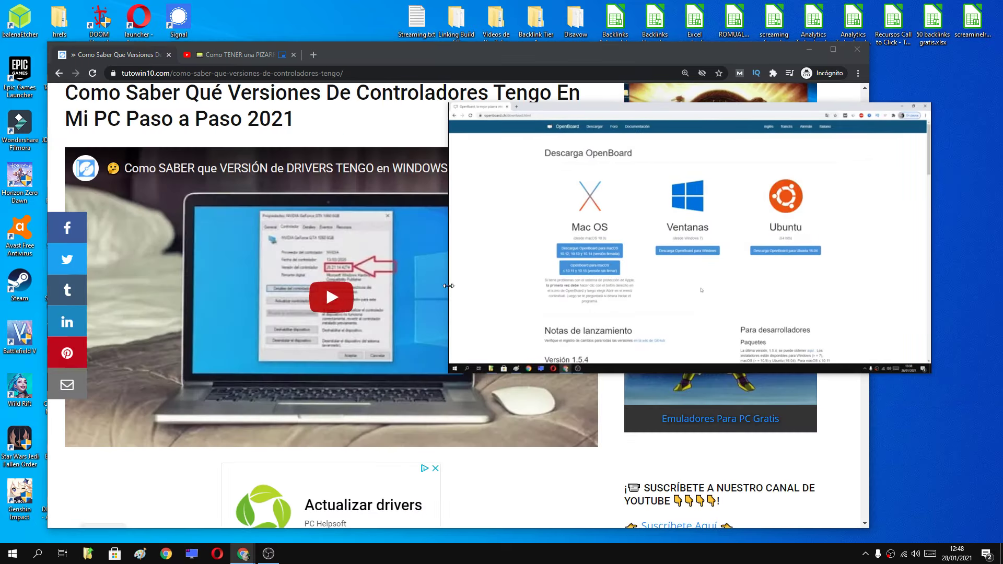
Step: Try resizing the floating video from its corner and return it to its YouTube page
mouse_move(736, 253)
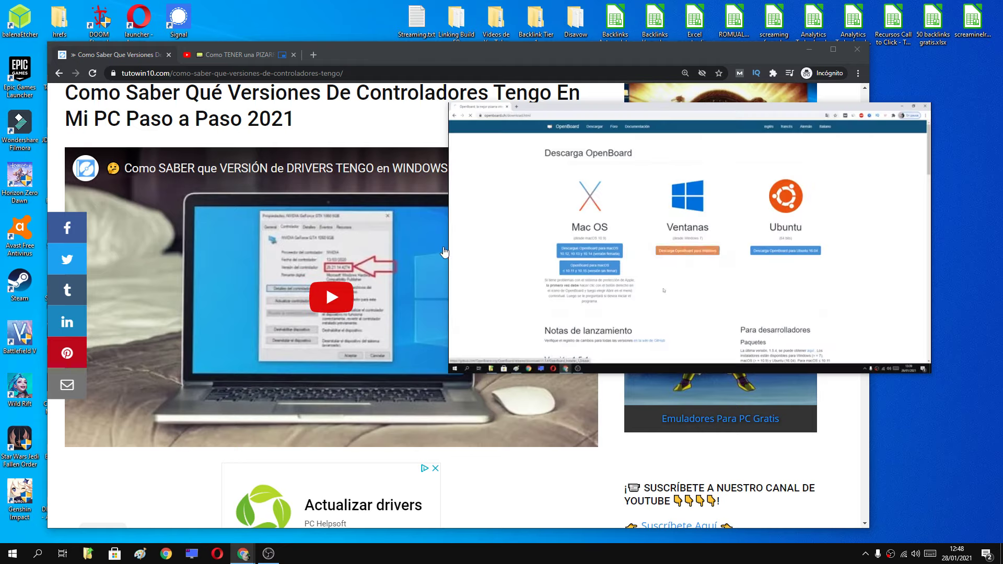
mouse_move(448, 372)
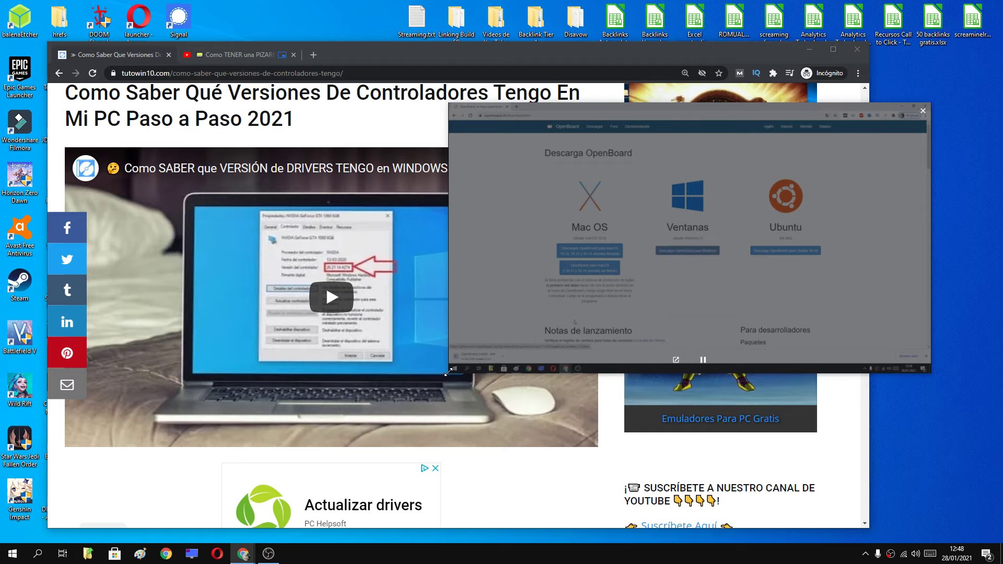
mouse_move(447, 372)
mouse_down()
mouse_move(583, 278)
mouse_move(660, 253)
mouse_move(449, 369)
mouse_up()
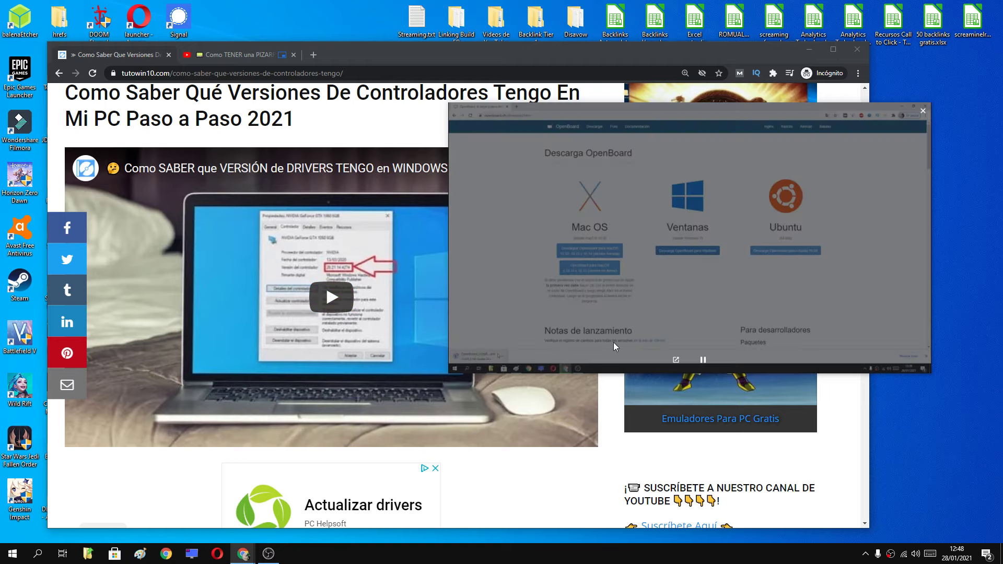
click(675, 361)
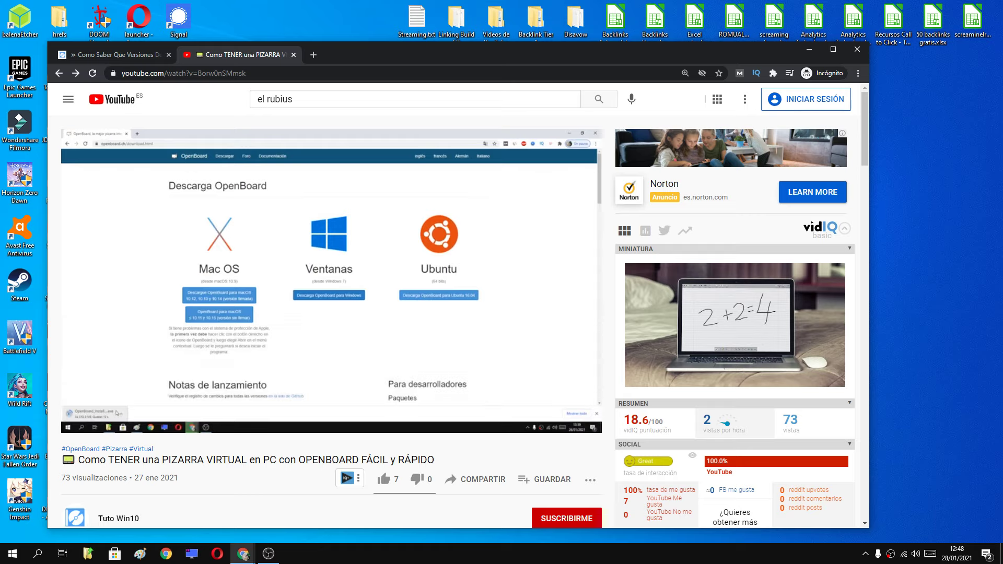
Step: Put the playing OpenBoard video back into picture-in-picture mode
right_click(228, 240)
right_click(228, 241)
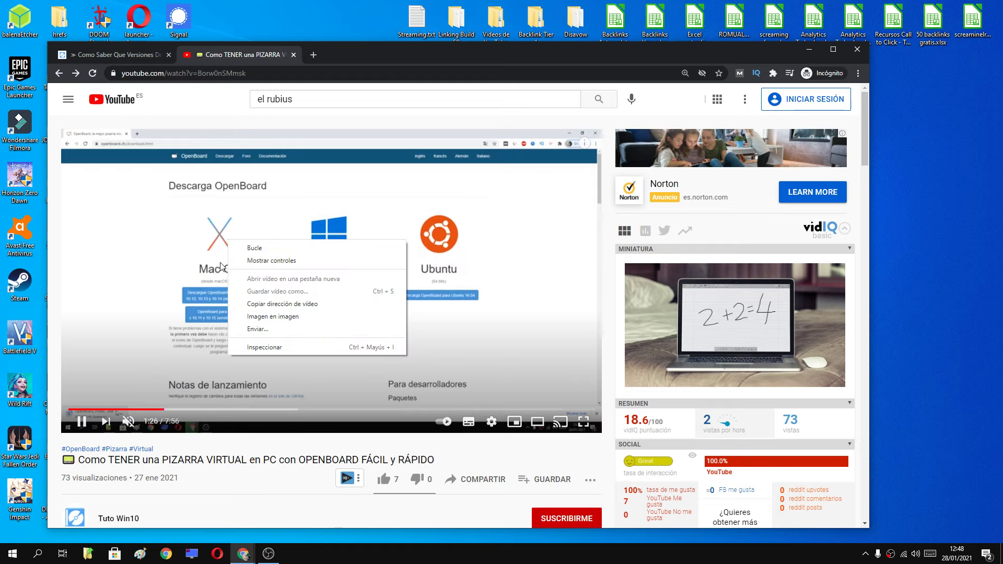
right_click(218, 228)
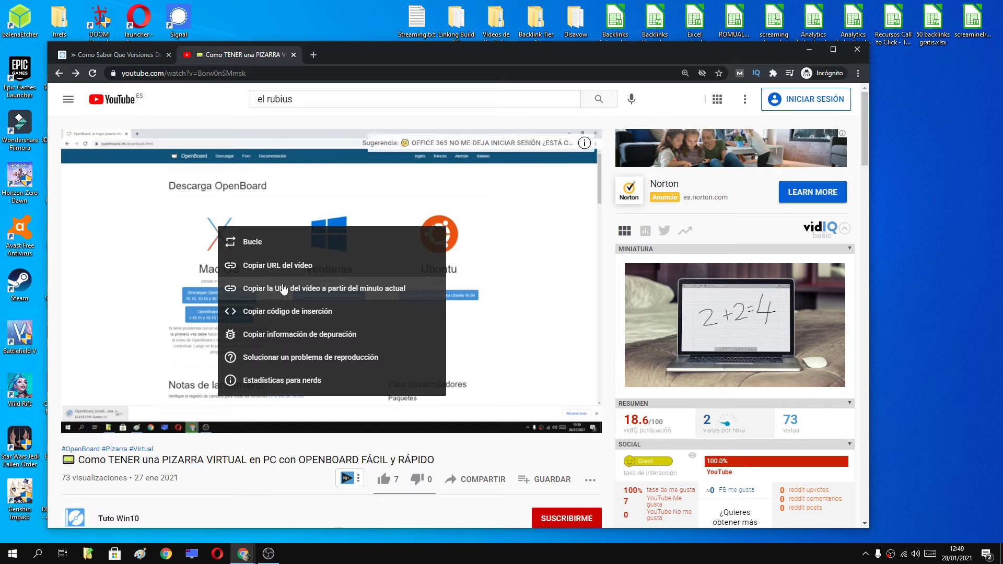
right_click(191, 247)
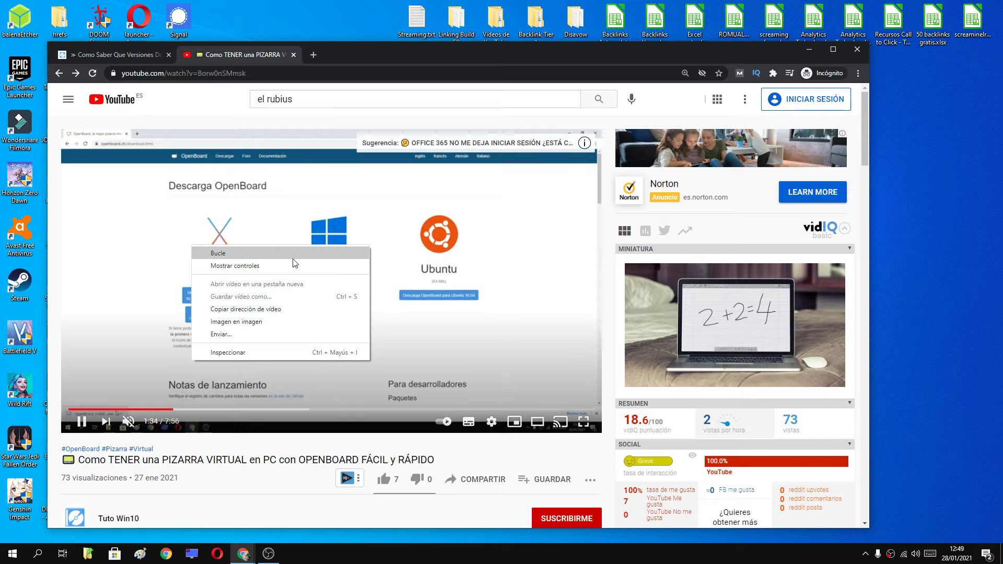
click(252, 327)
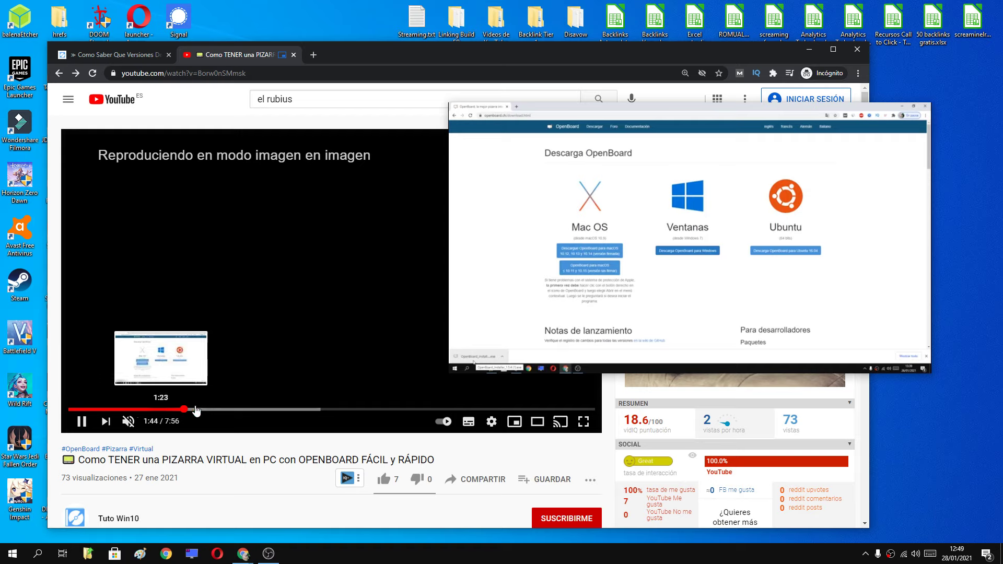
Step: Skip the OpenBoard video forward to 2:52, to 3:55, and on to the handwritten TutoWin10 part
drag(185, 409, 259, 409)
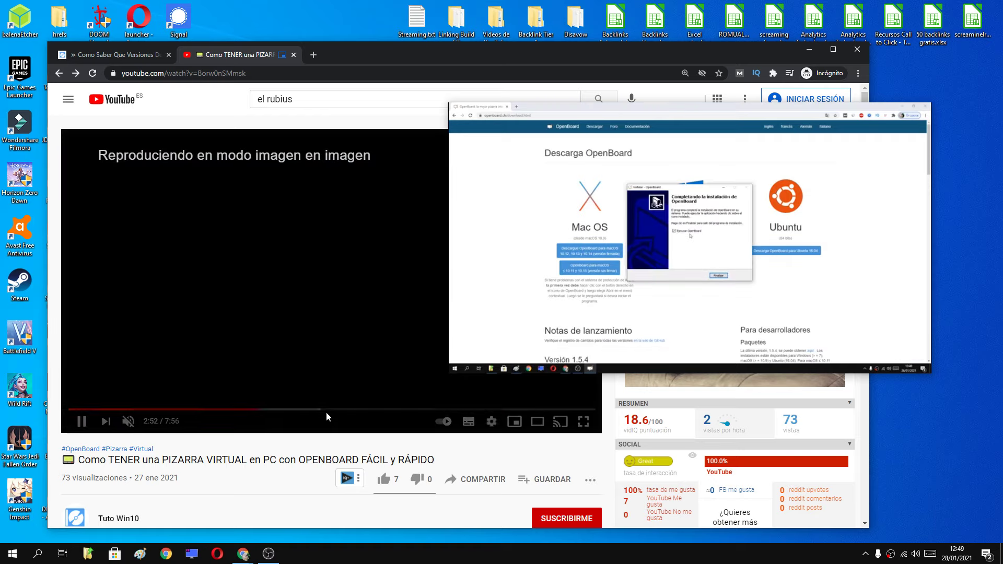
click(327, 409)
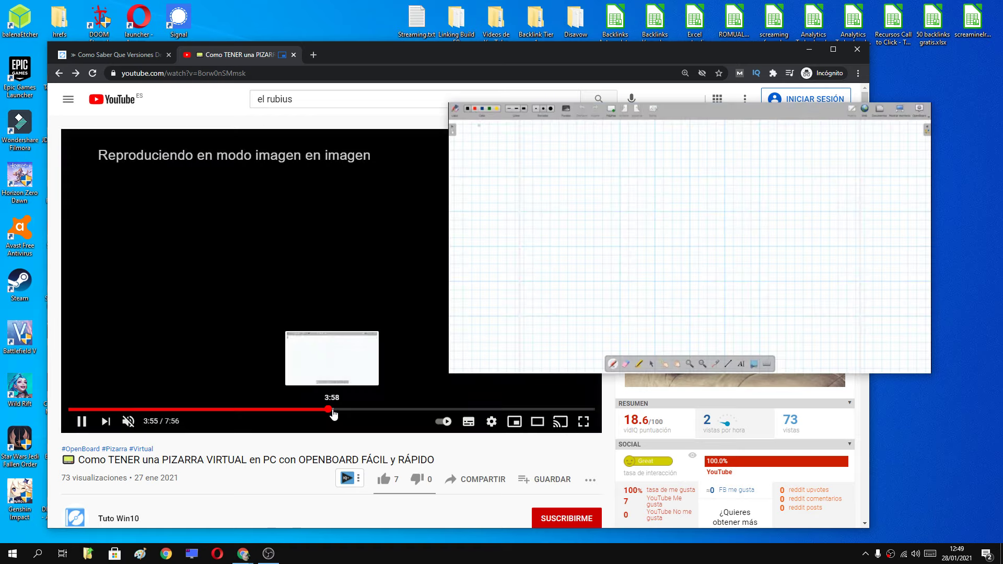
click(385, 409)
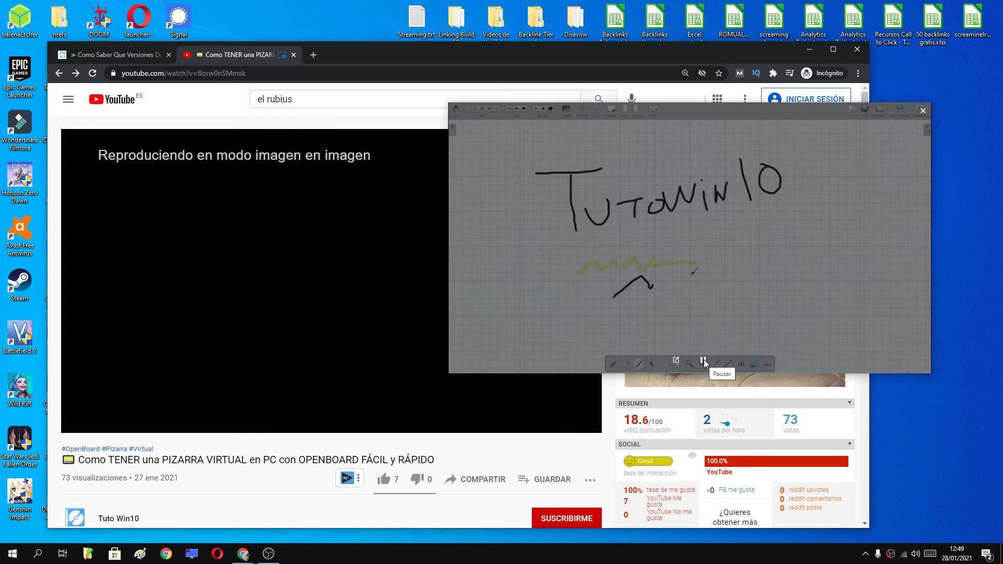
Step: Pause and resume playback from the floating video's own controls and close the floating window
click(704, 359)
click(703, 359)
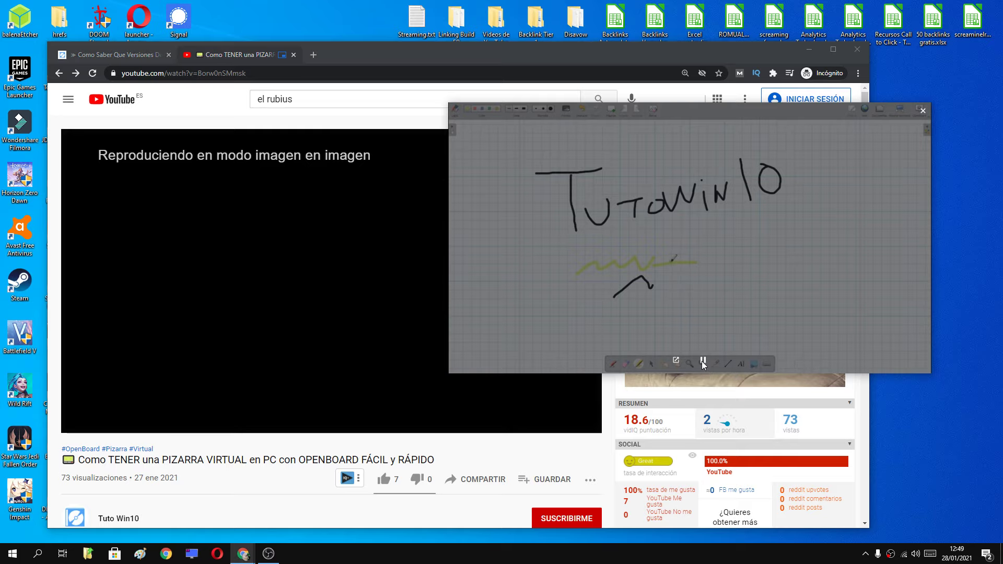
click(703, 360)
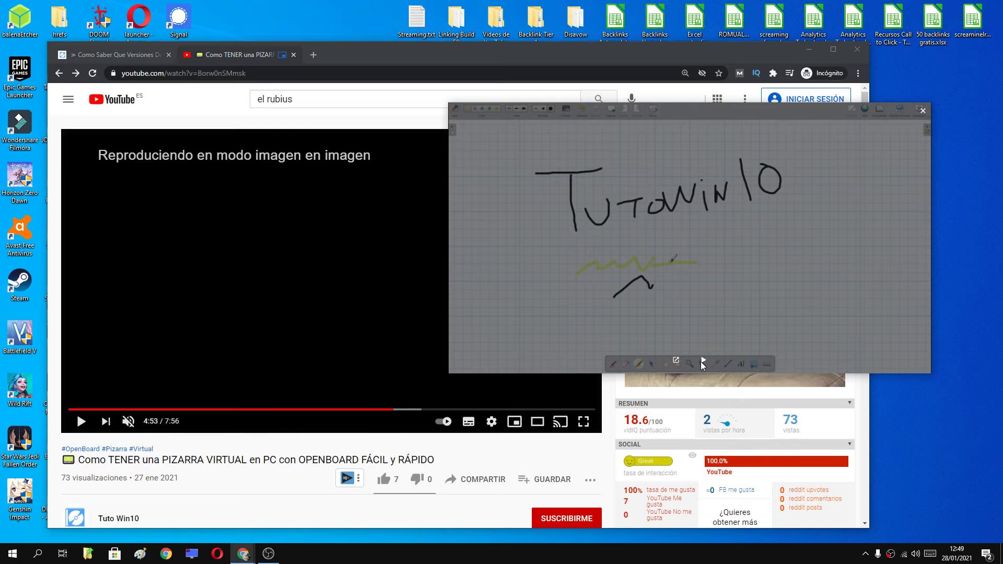
click(701, 361)
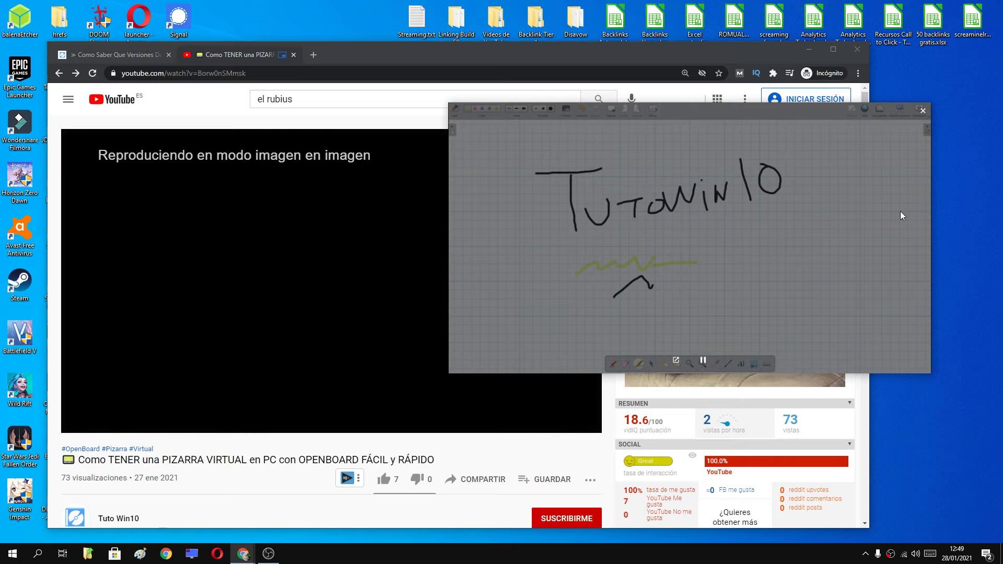
click(922, 112)
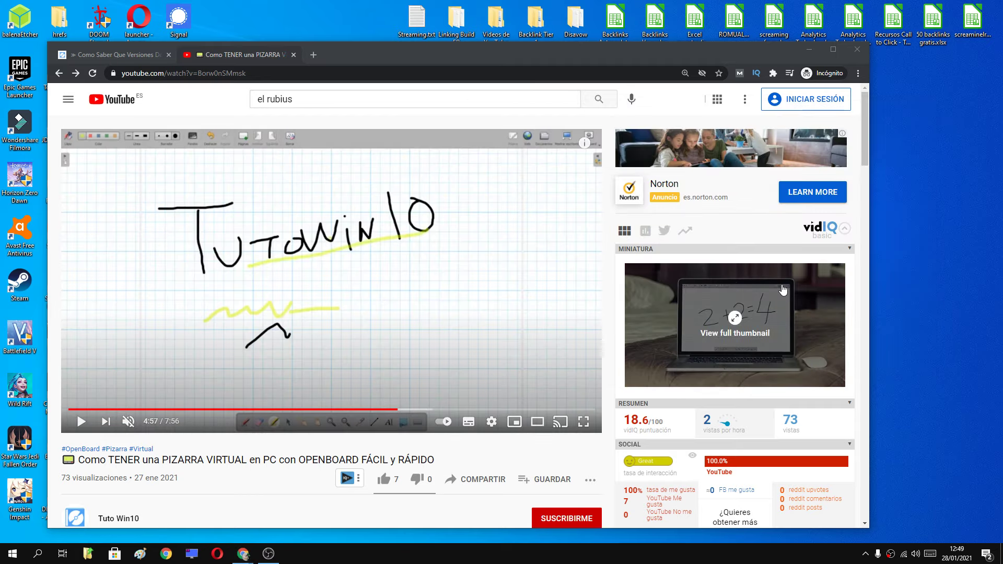
Step: Go to the YouTube home page and open the video WHISPER CHALLENGE con Auronplay
scroll(766, 318, down, 15)
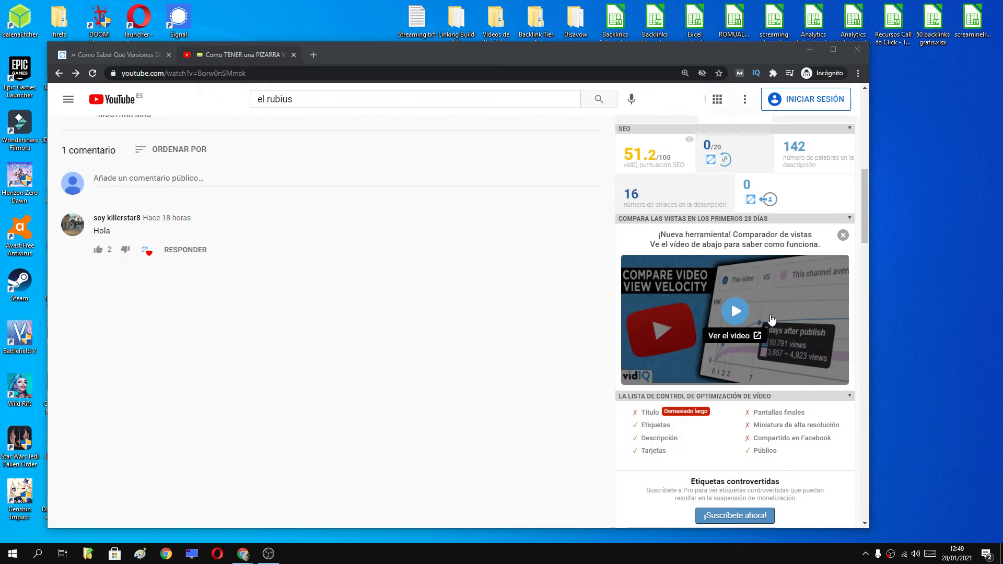
scroll(770, 315, up, 15)
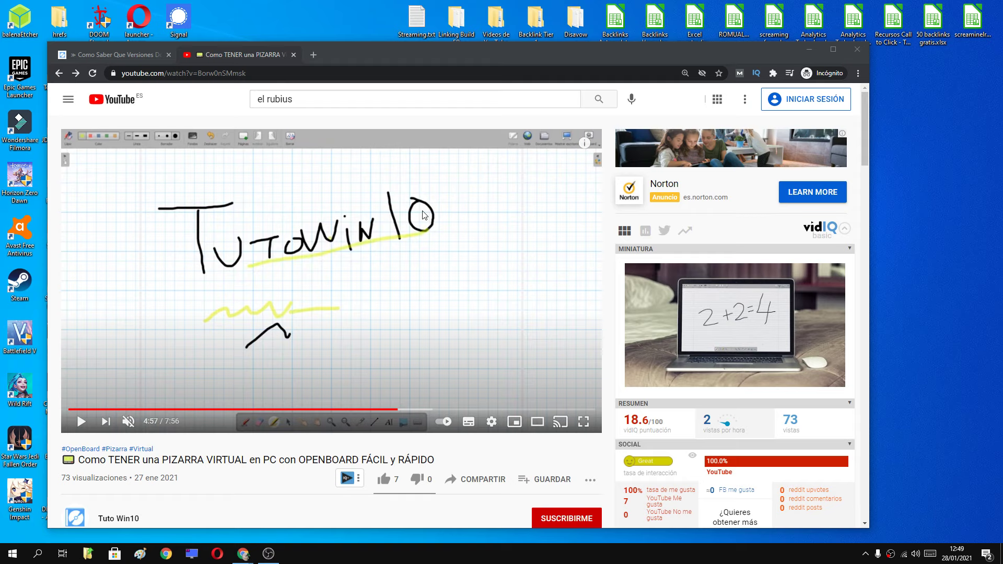
click(111, 99)
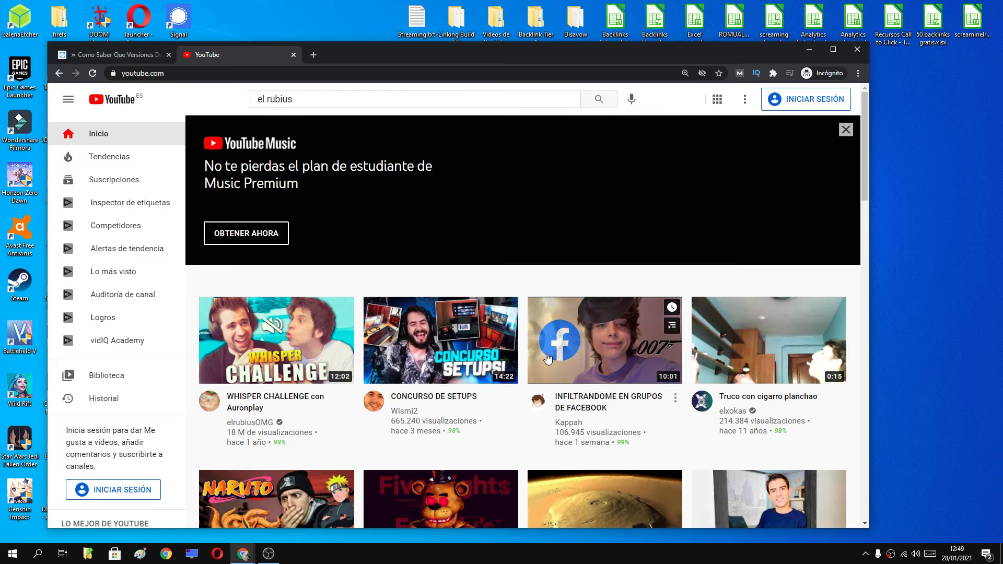
click(269, 340)
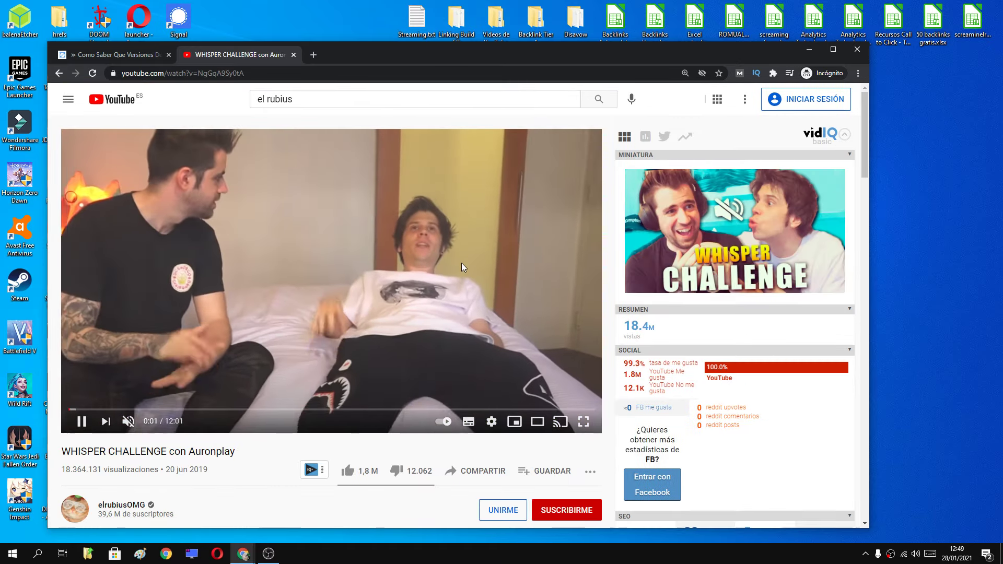
Step: Show the WHISPER CHALLENGE video in picture-in-picture mode and shrink its floating window to roughly half its width
right_click(312, 252)
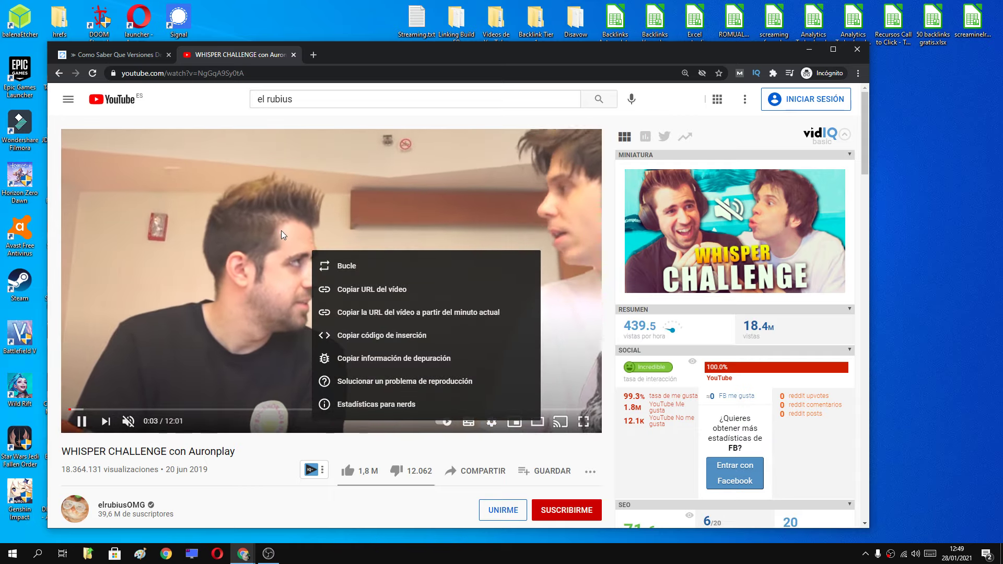
right_click(281, 231)
click(308, 308)
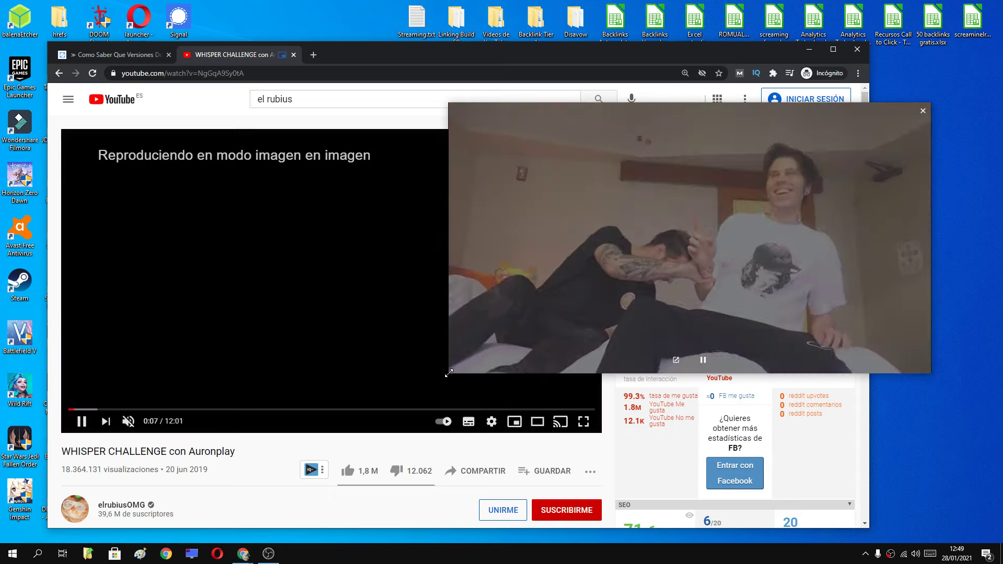
drag(449, 373, 678, 244)
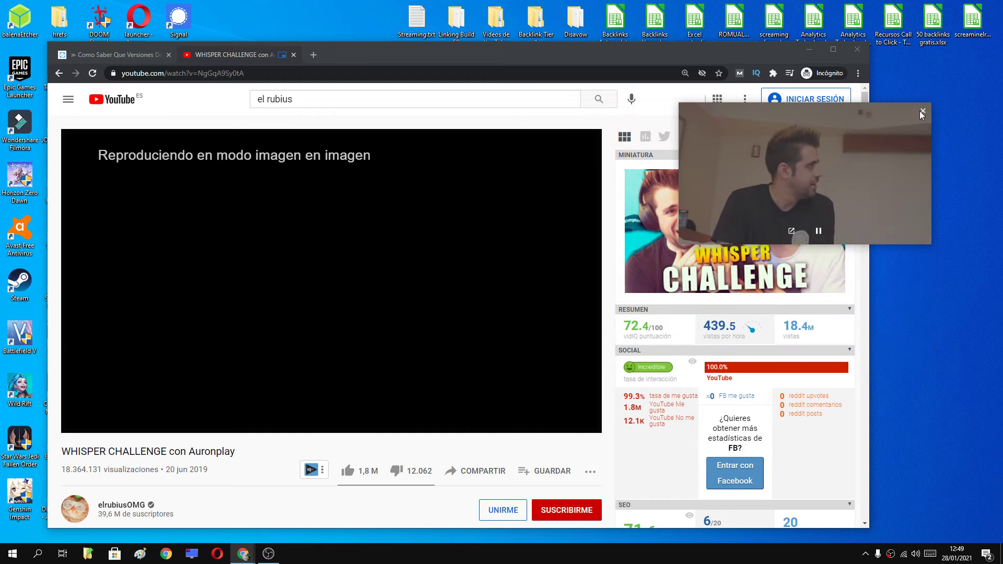
Step: Close the YouTube tab with the WHISPER CHALLENGE video and return to the start of the TutoWin10 article
click(294, 55)
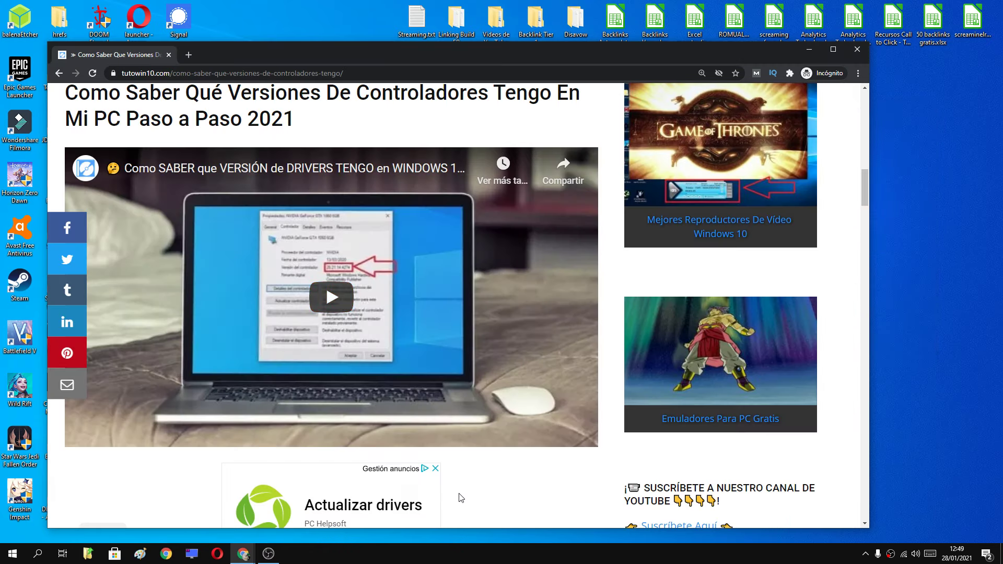
scroll(479, 307, down, 5)
scroll(479, 306, up, 5)
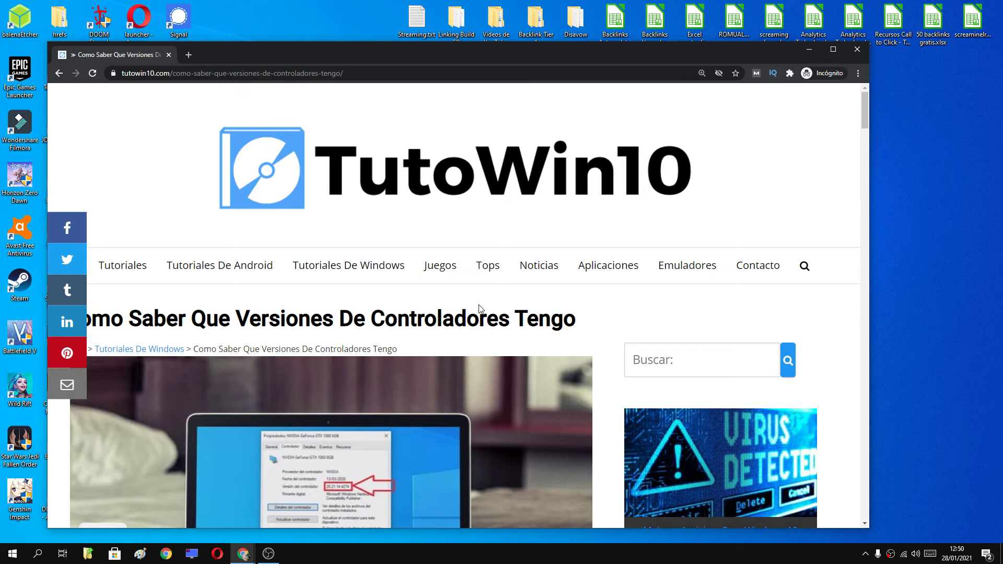